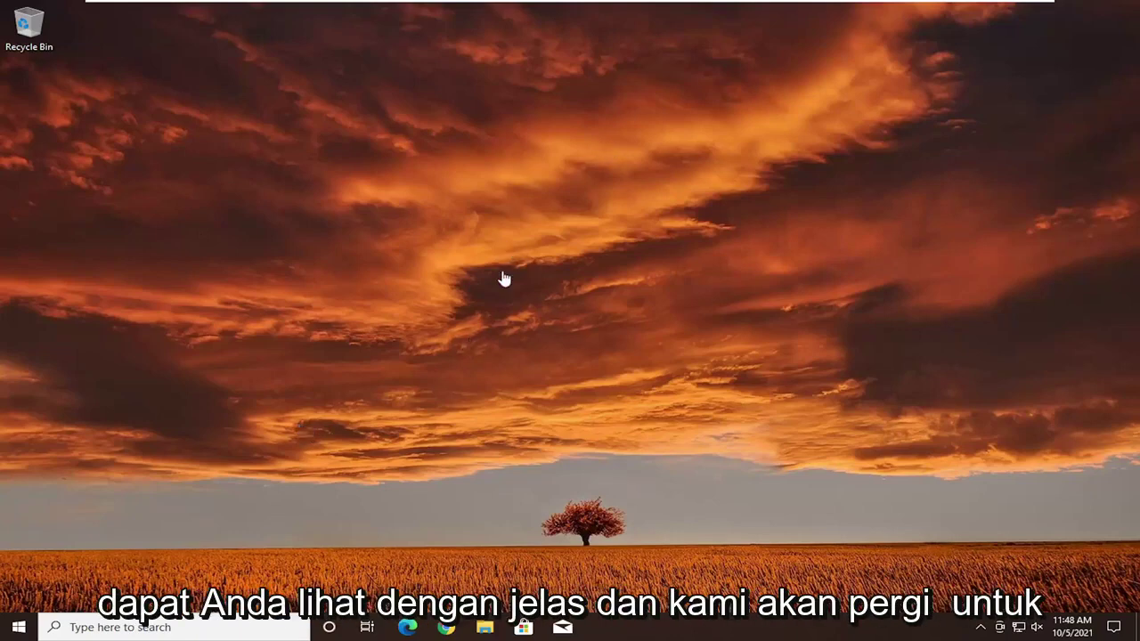
# Open the Start menu from the taskbar.
pyautogui.click(19, 627)
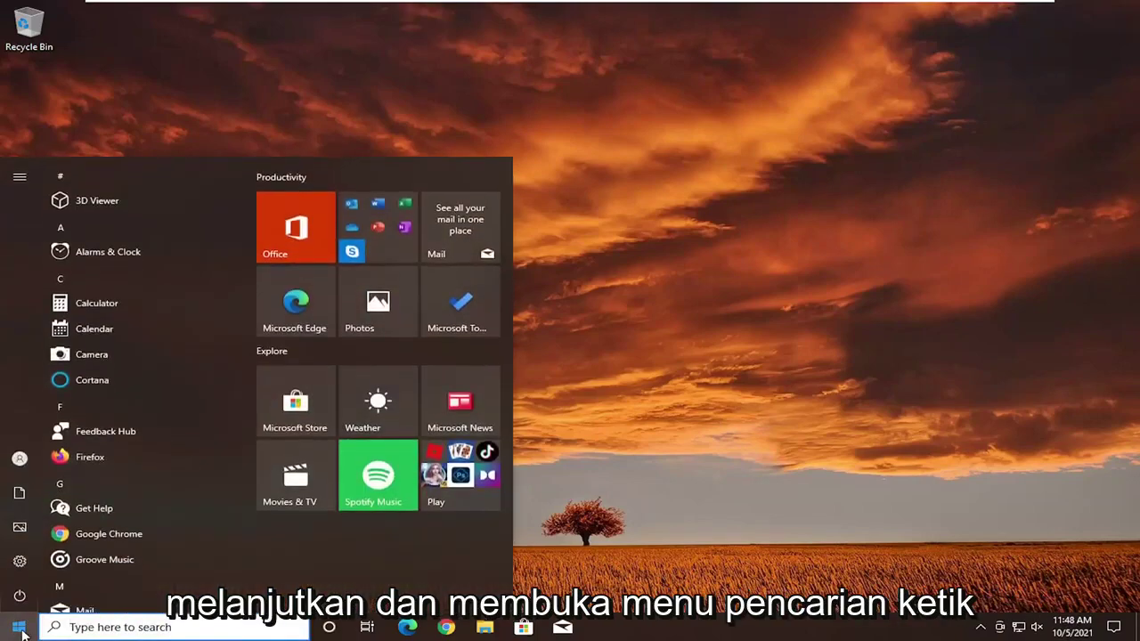
# Search 'disk management', open Create and format hard disk partitions, and centre the window.
pyautogui.write('disk management')
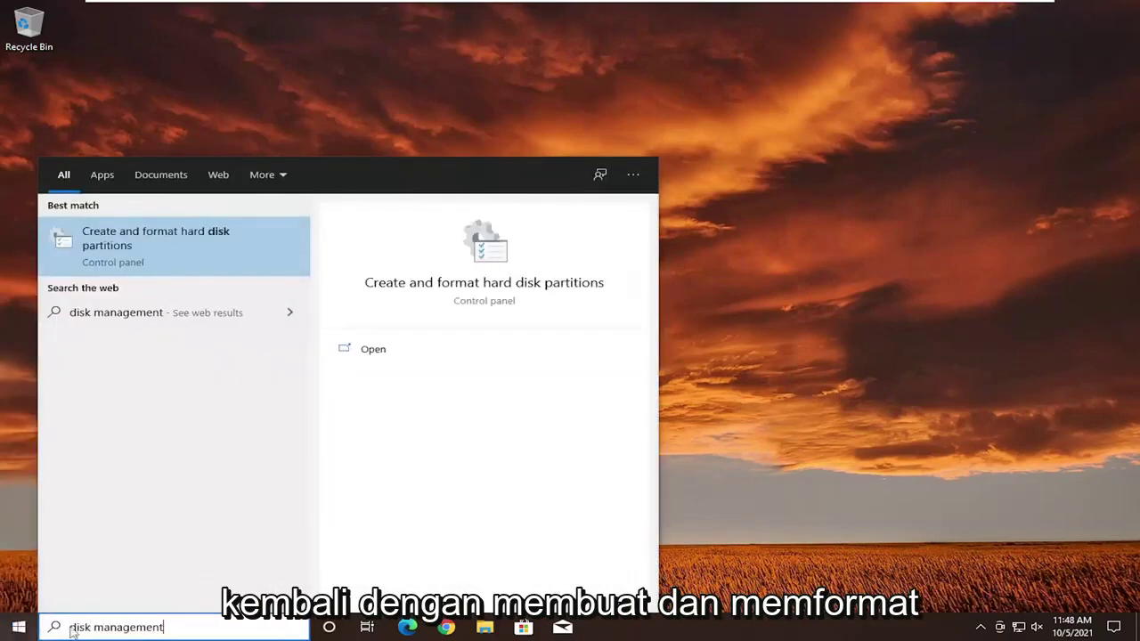
pyautogui.click(150, 246)
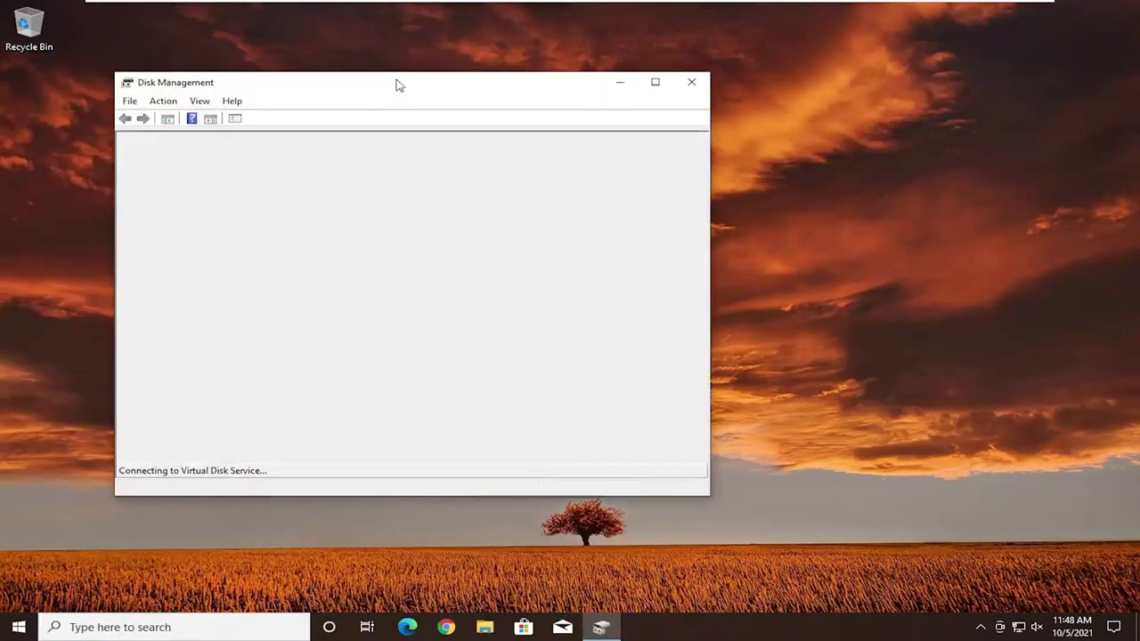
pyautogui.moveTo(398, 84); pyautogui.dragTo(589, 80)
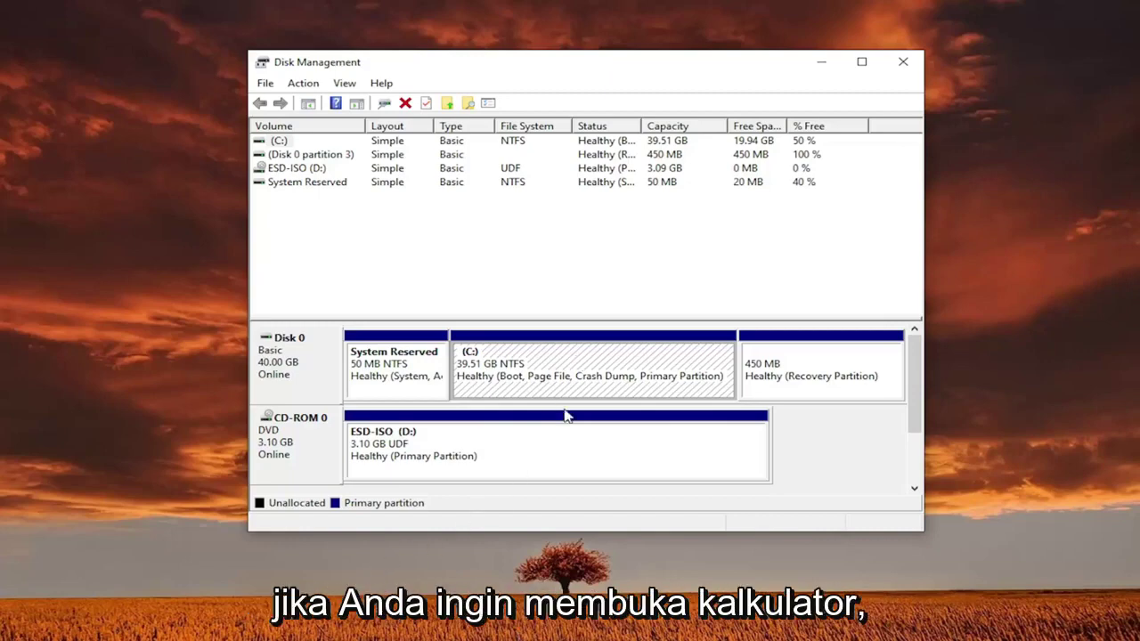
# Open Shrink Volume for C: and enter 15380 MB as the shrink amount.
pyautogui.rightClick(522, 356)
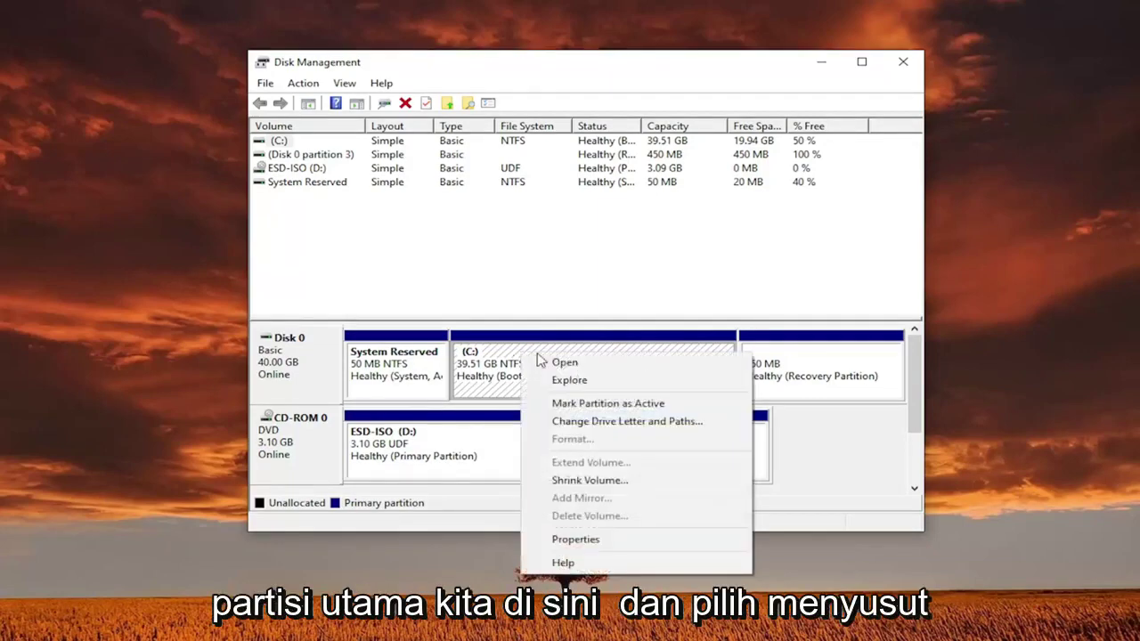
pyautogui.click(588, 481)
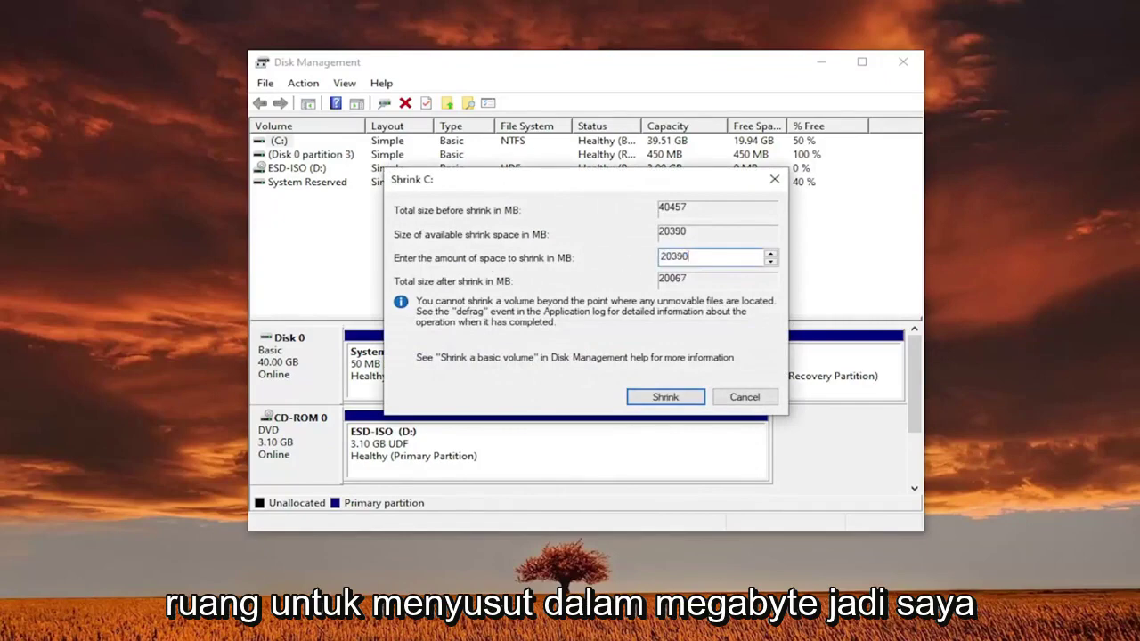
pyautogui.write('15')
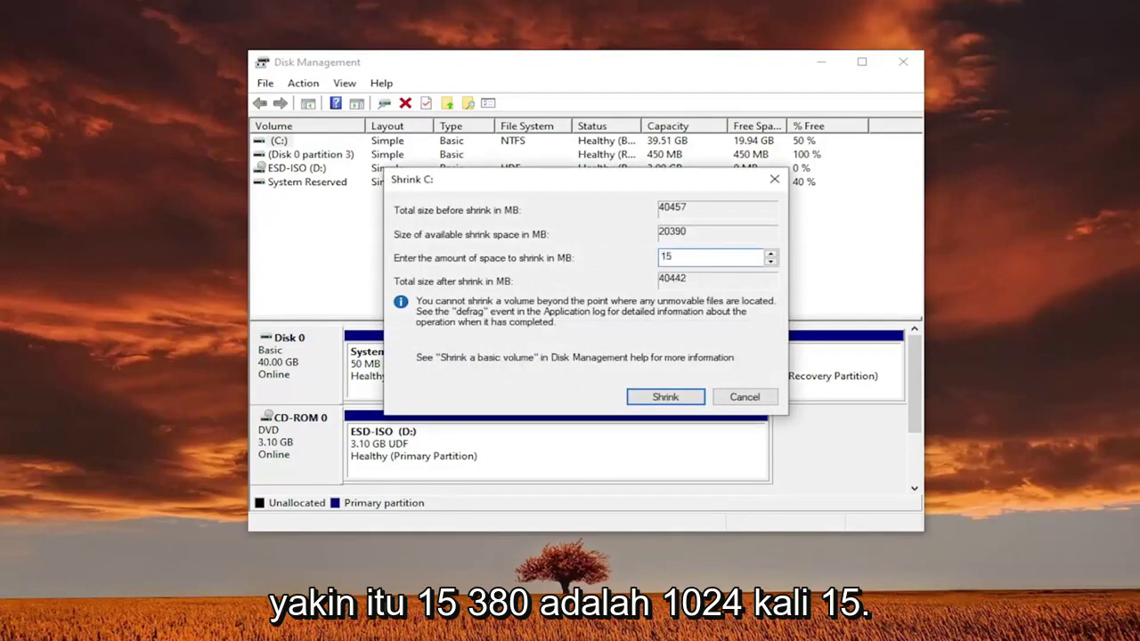
pyautogui.write('380')
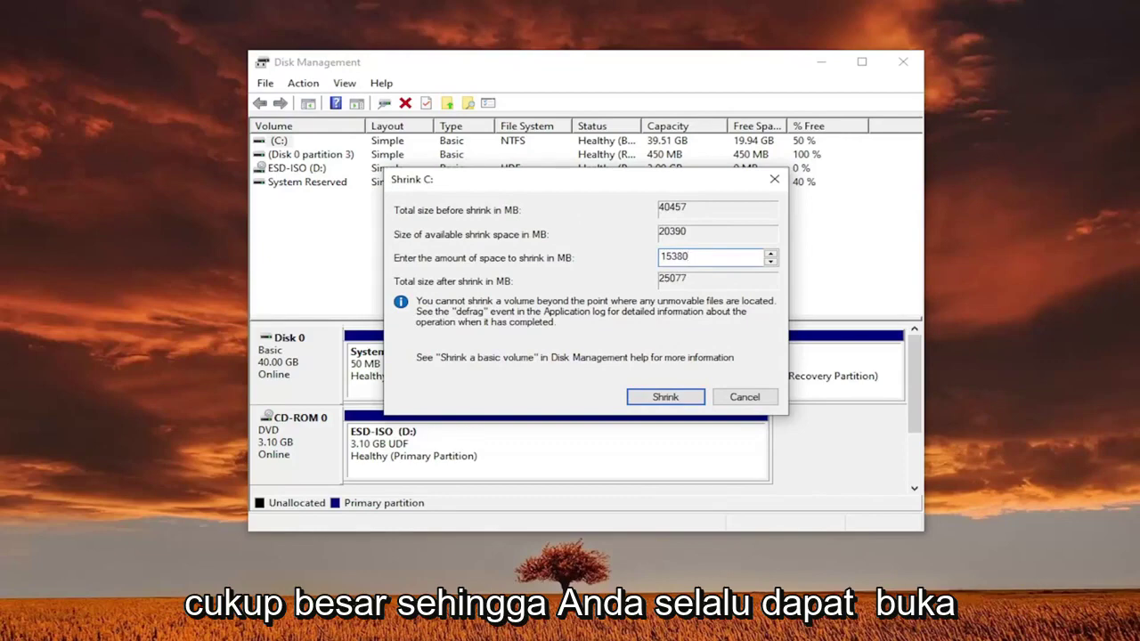
# Compute 1024×15 in Calculator and correct the shrink amount to 15360 MB.
pyautogui.press('super')
pyautogui.write('calc')
pyautogui.press('Return')
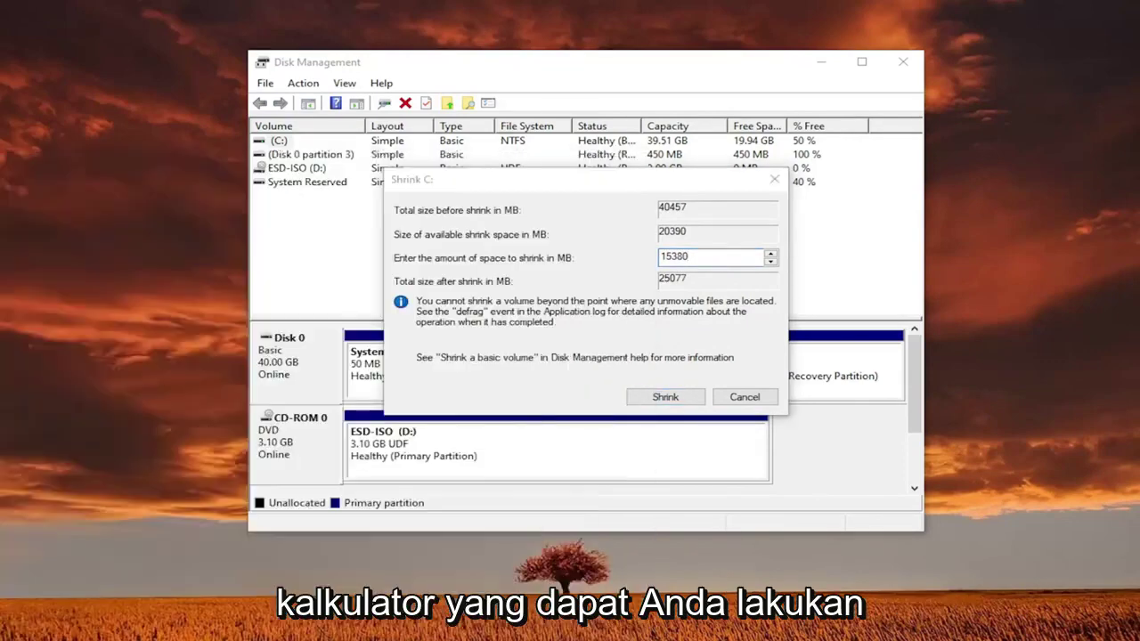
pyautogui.write('1024')
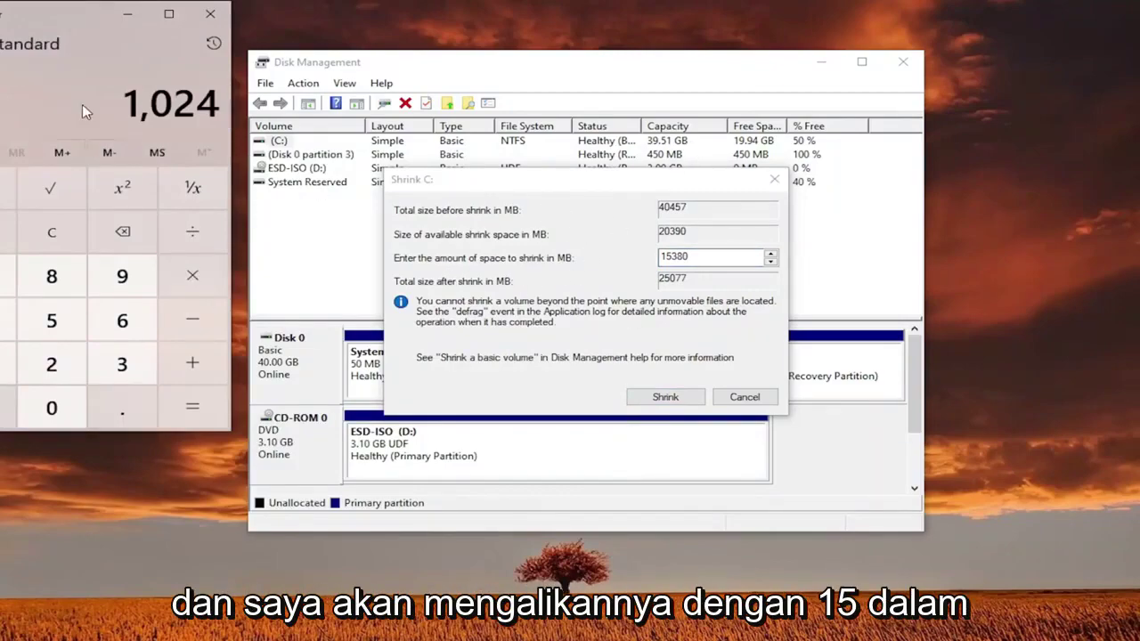
pyautogui.write('*')
pyautogui.write('1')
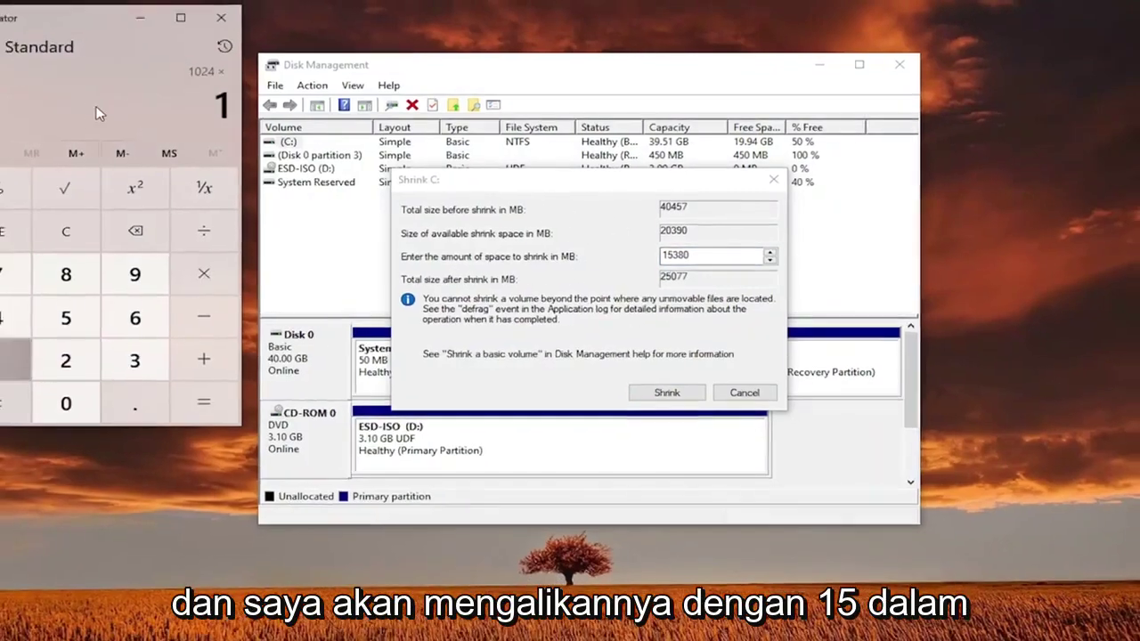
pyautogui.write('5')
pyautogui.press('Return')
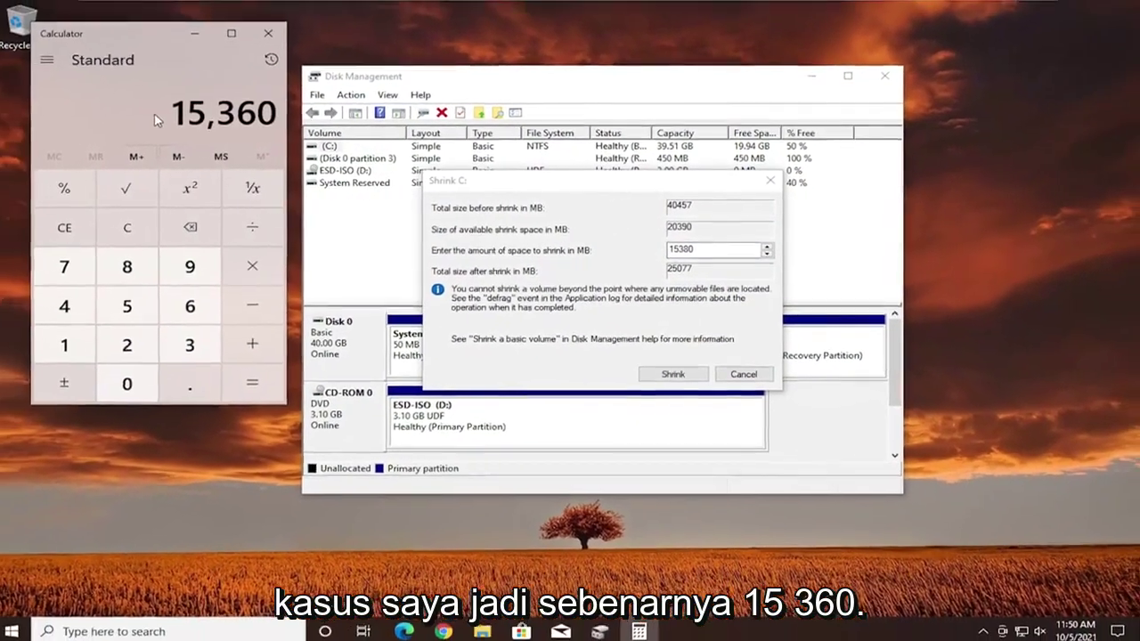
pyautogui.moveTo(695, 249); pyautogui.dragTo(684, 249)
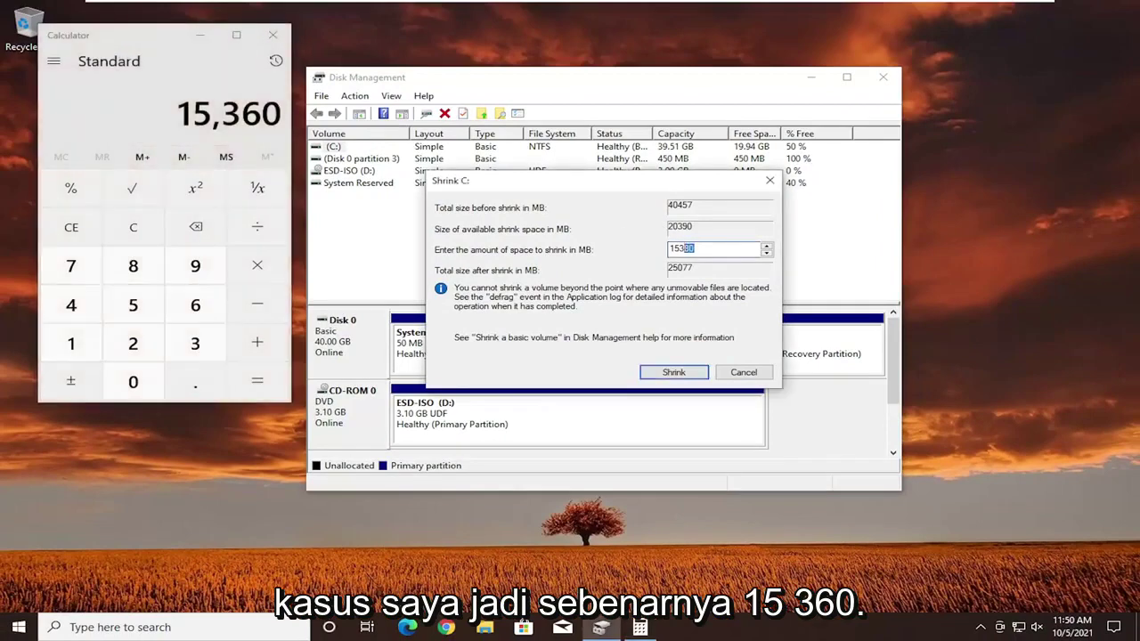
pyautogui.write('60')
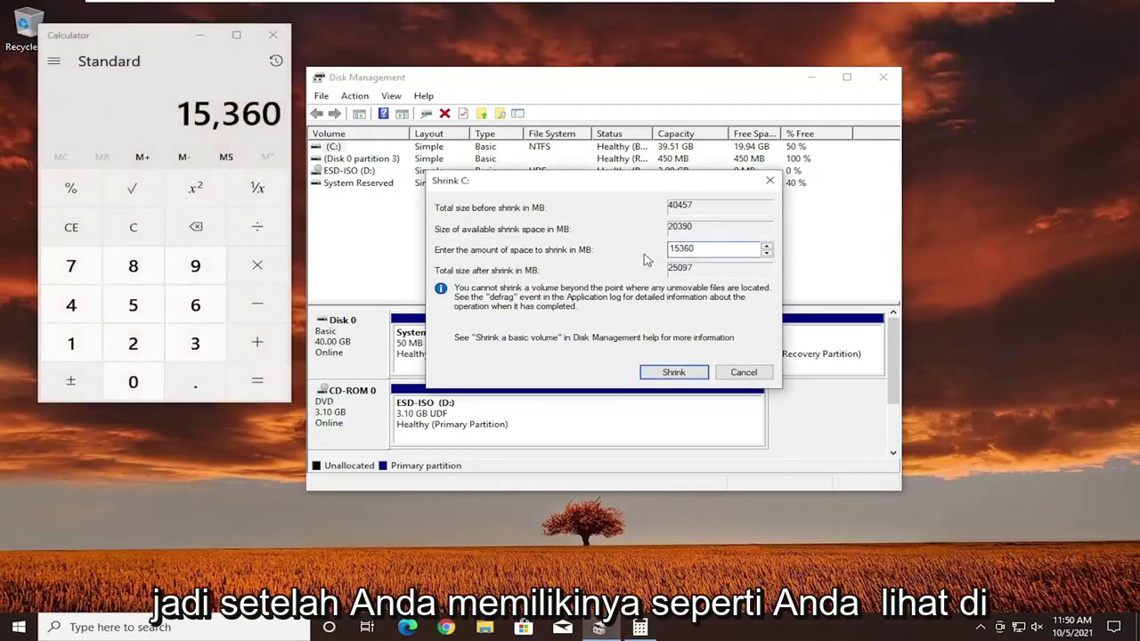
pyautogui.click(273, 35)
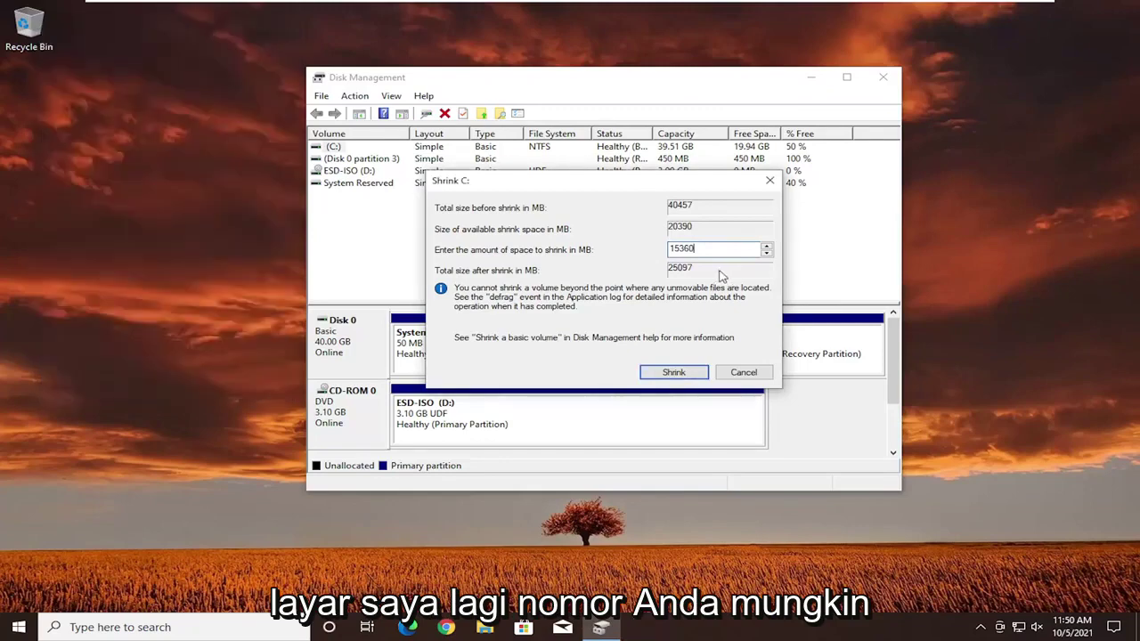
# Apply the 15360 MB shrink to C:, close Disk Management, and restart the PC.
pyautogui.click(673, 372)
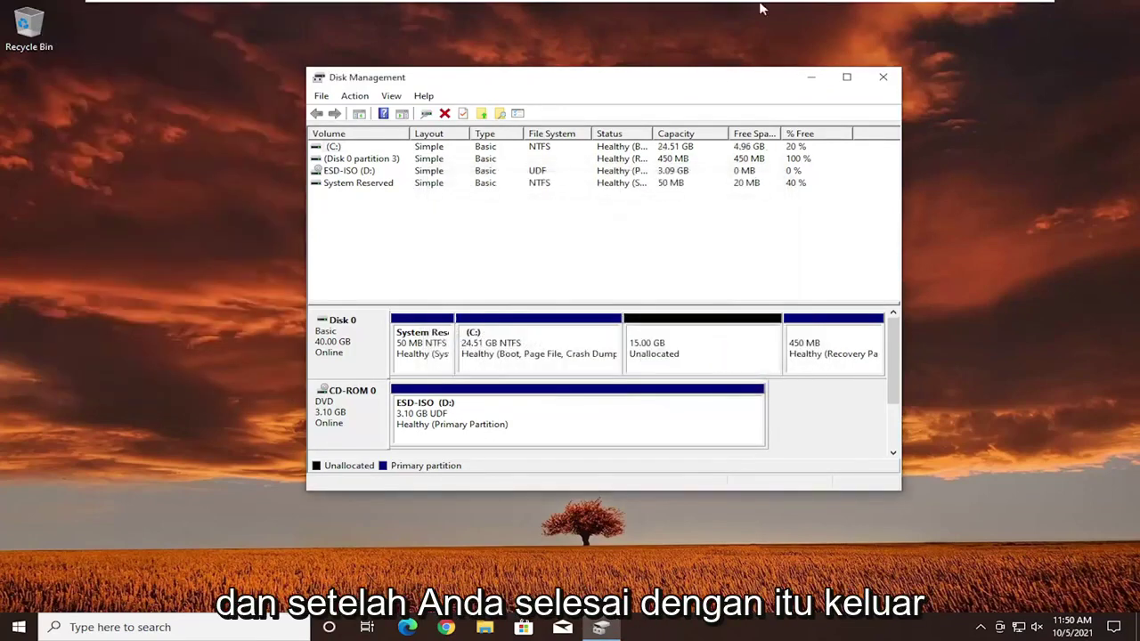
pyautogui.click(882, 78)
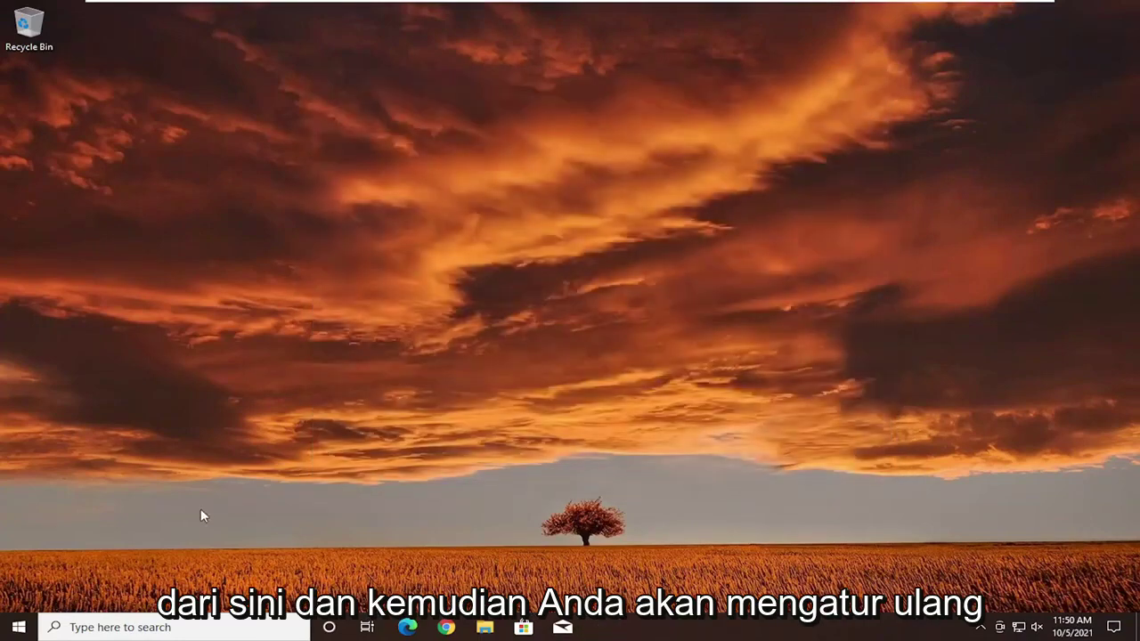
pyautogui.rightClick(15, 632)
pyautogui.moveTo(71, 592)
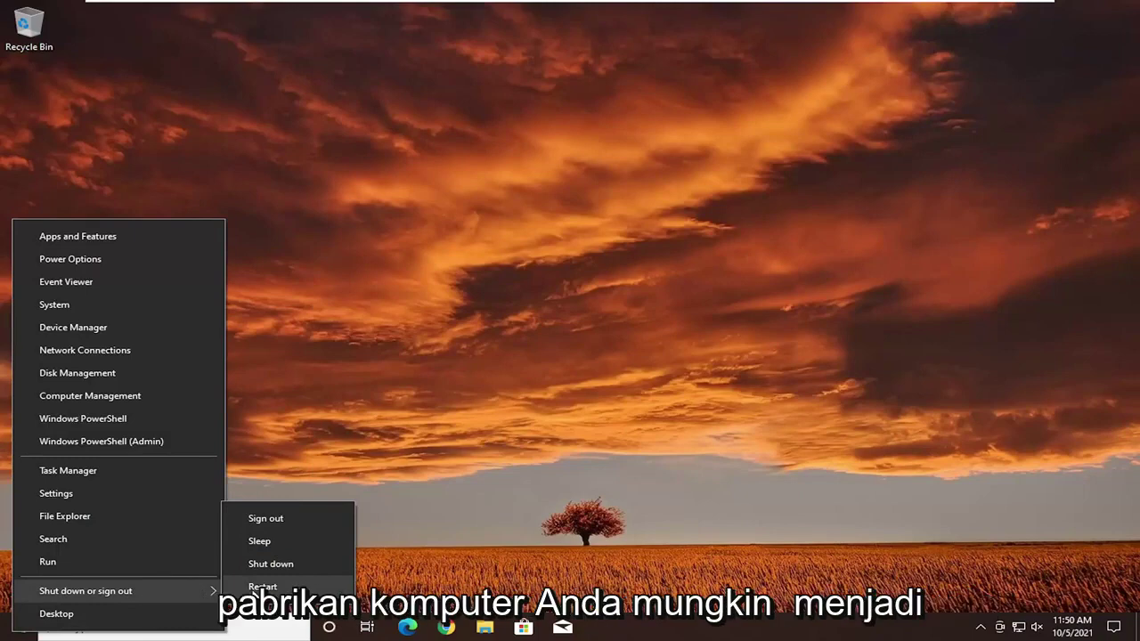
pyautogui.click(256, 591)
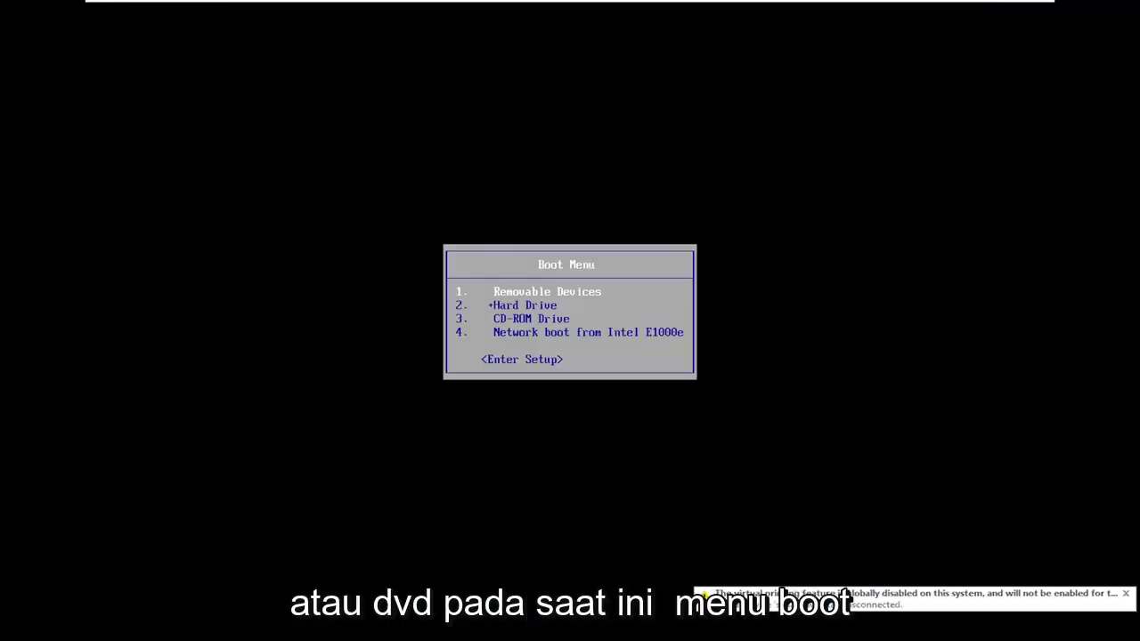
# Select CD-ROM Drive in the Boot Menu and boot from the DVD.
pyautogui.press('Down')
pyautogui.press('Down')
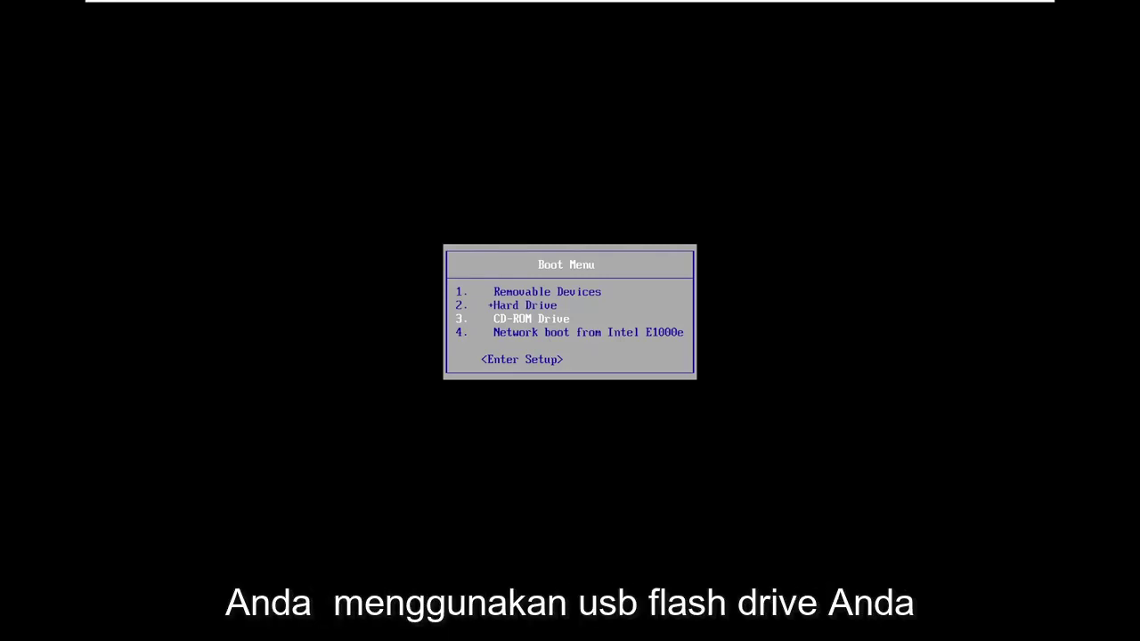
pyautogui.press('Return')
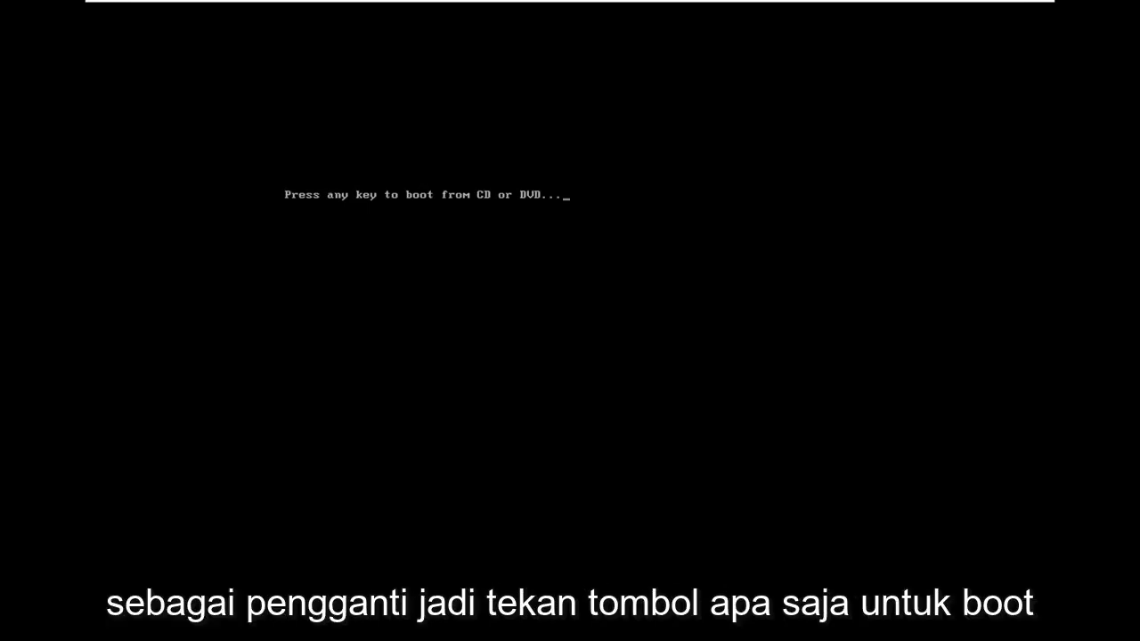
pyautogui.press('Return')
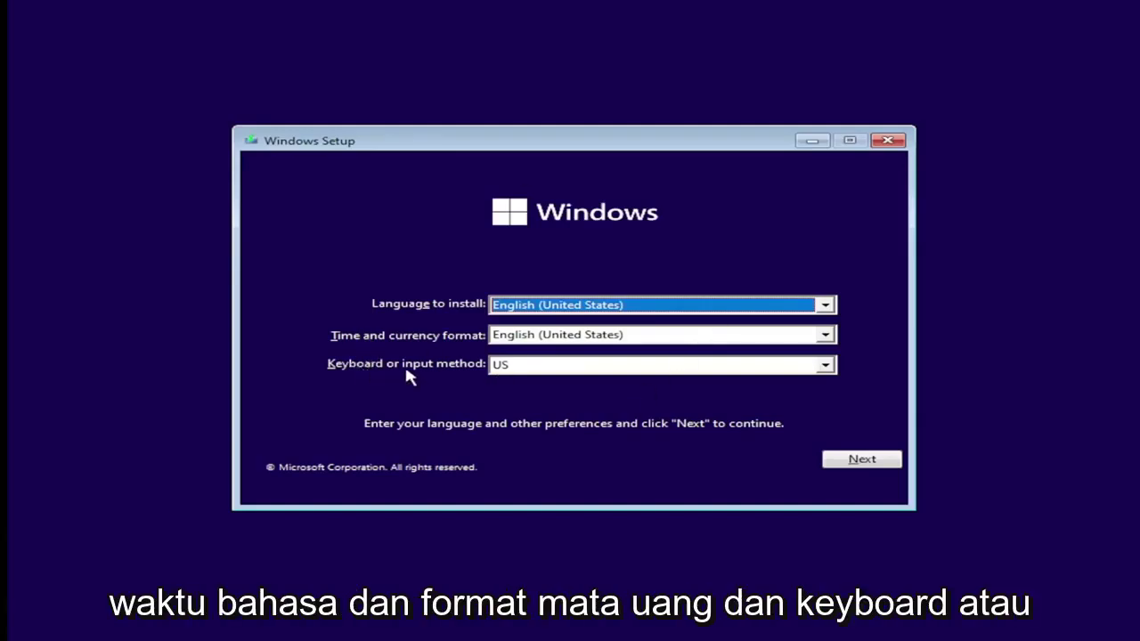
# Keep default language settings, start installing, skip the product key, and accept the license terms.
pyautogui.click(833, 460)
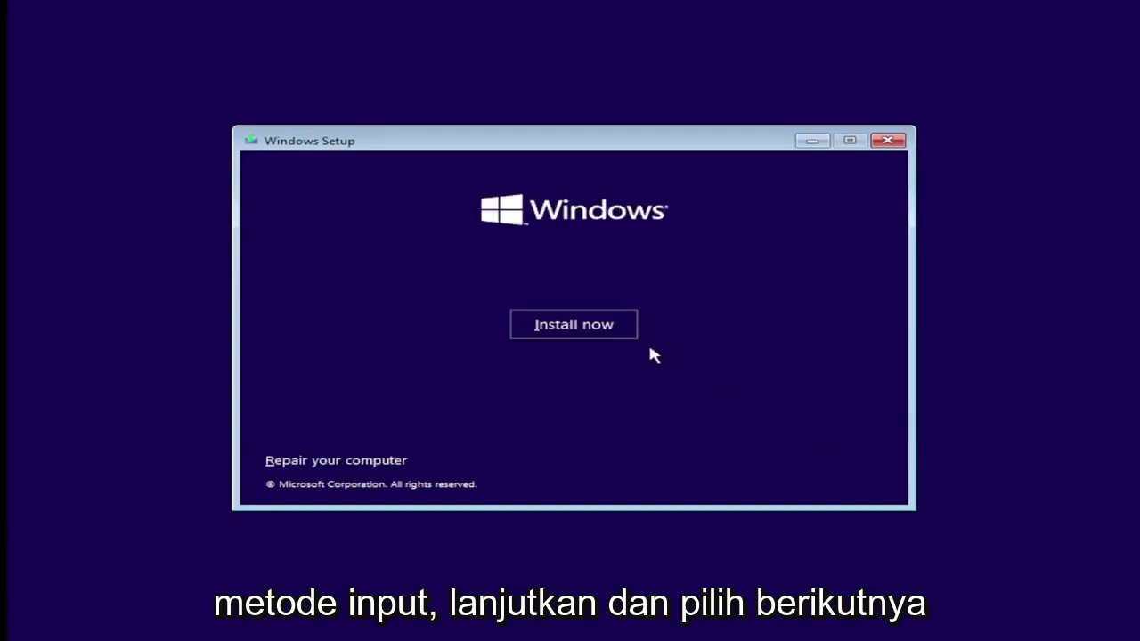
pyautogui.click(581, 325)
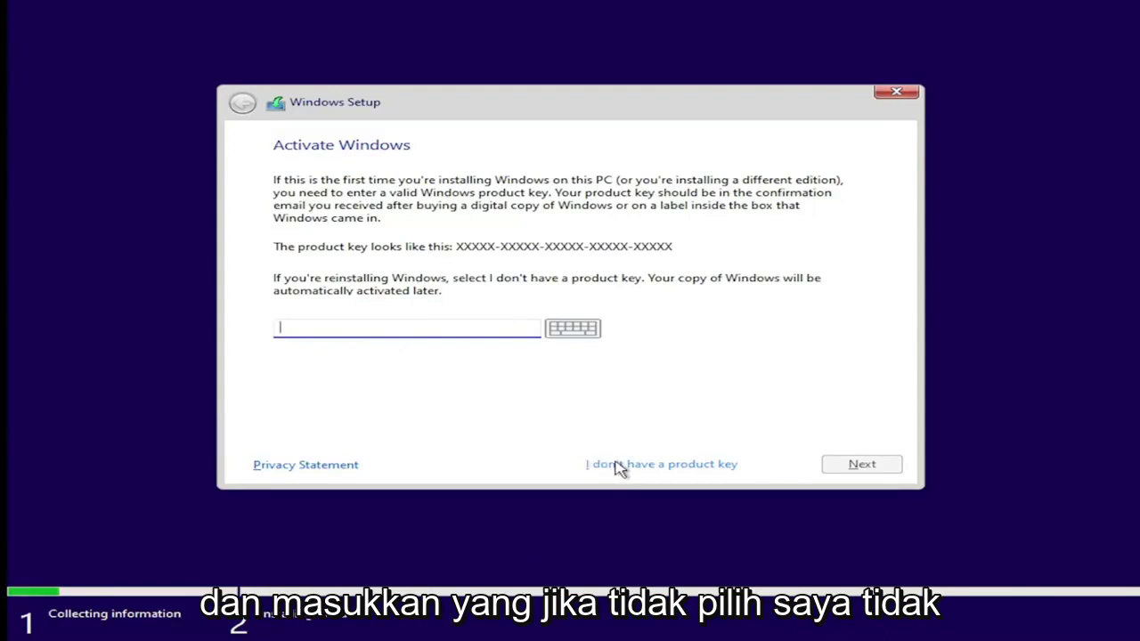
pyautogui.click(648, 469)
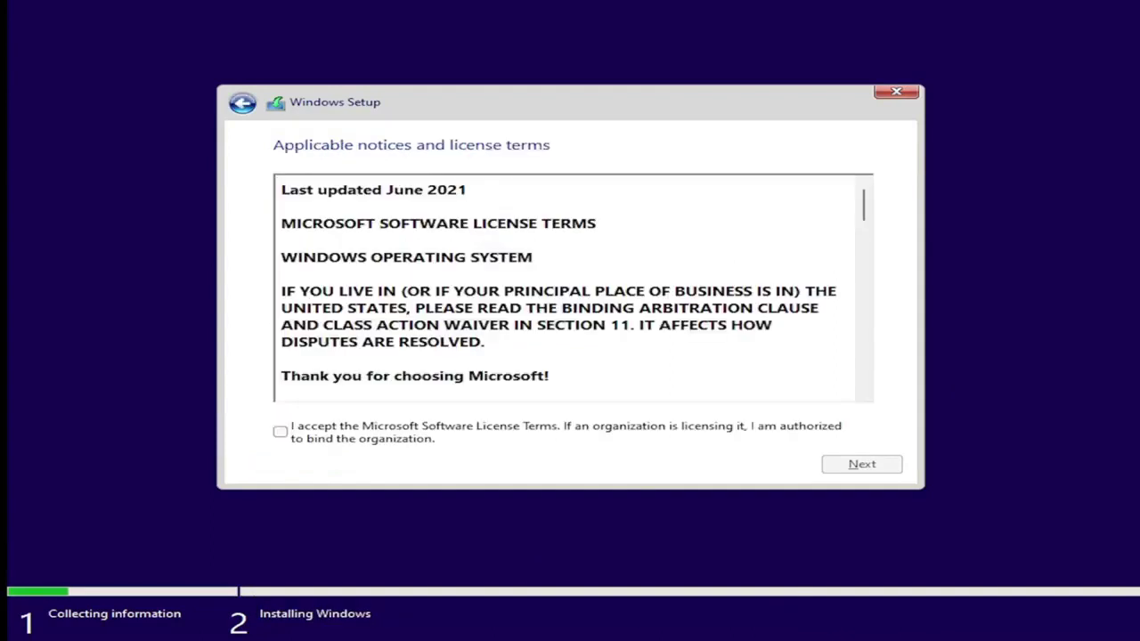
pyautogui.click(280, 433)
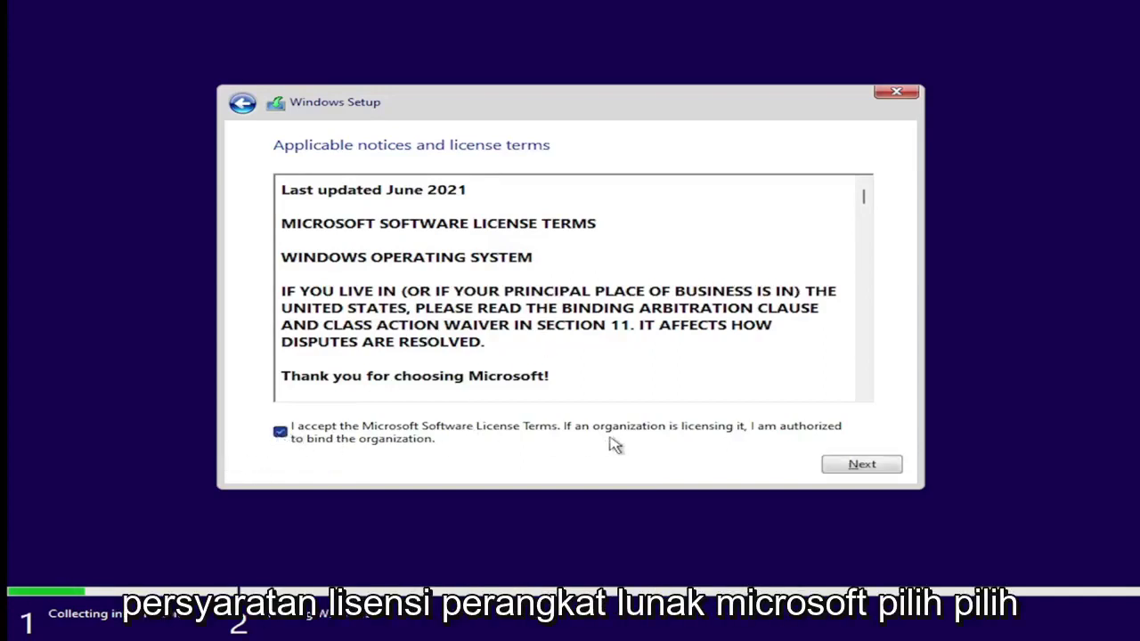
pyautogui.click(851, 468)
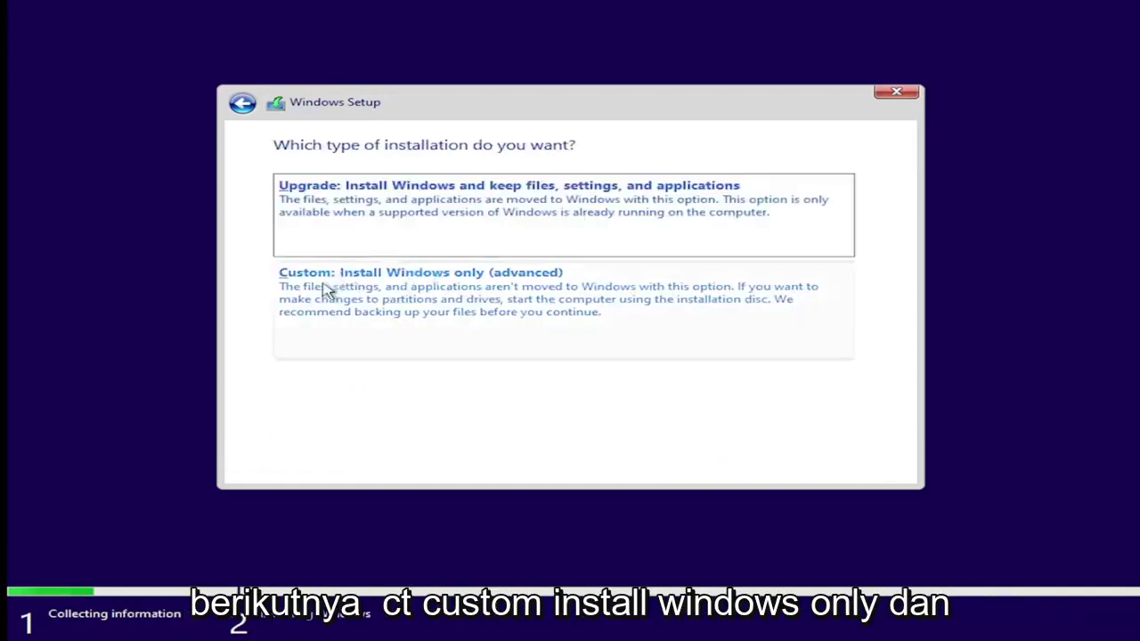
# Choose Custom: Install Windows only and install onto the 15.0 GB Drive 0 Unallocated Space.
pyautogui.click(503, 308)
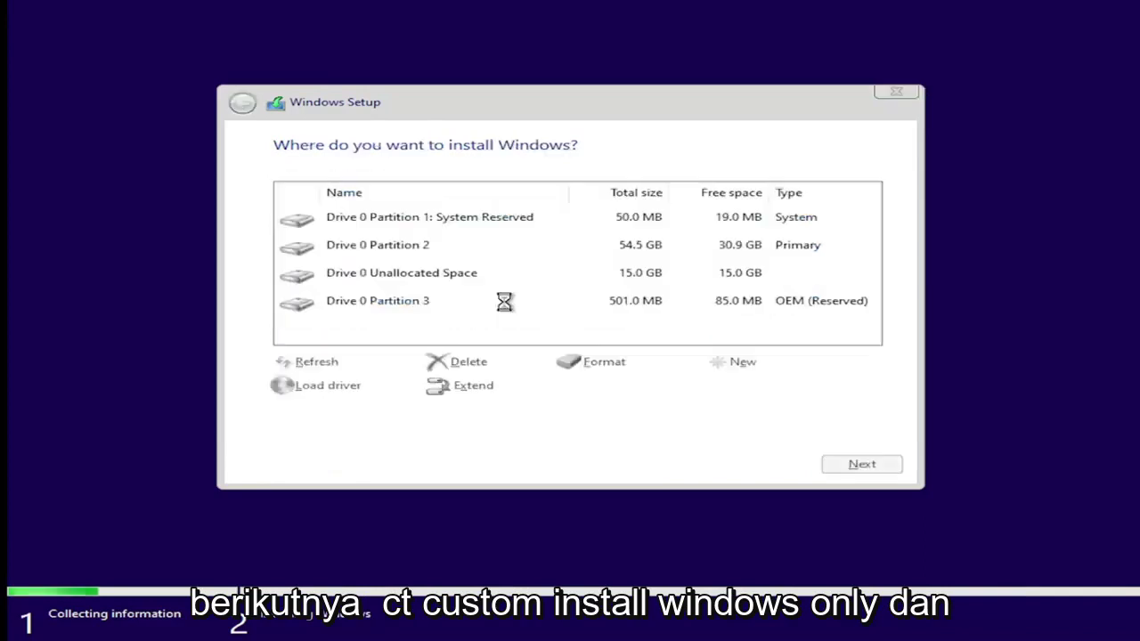
pyautogui.click(401, 285)
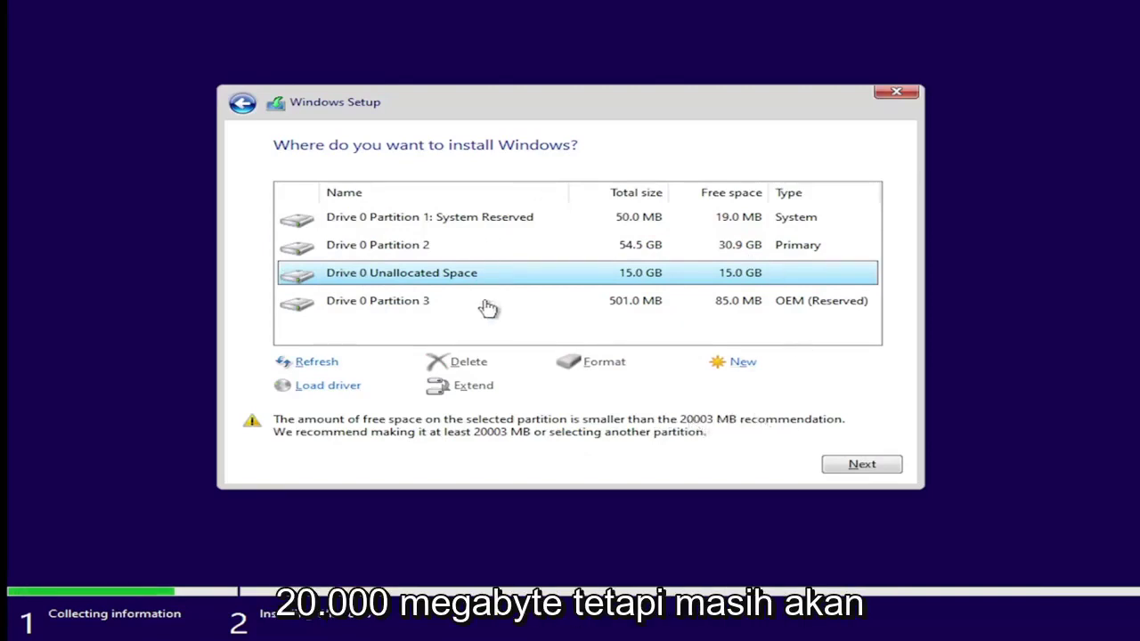
pyautogui.click(852, 470)
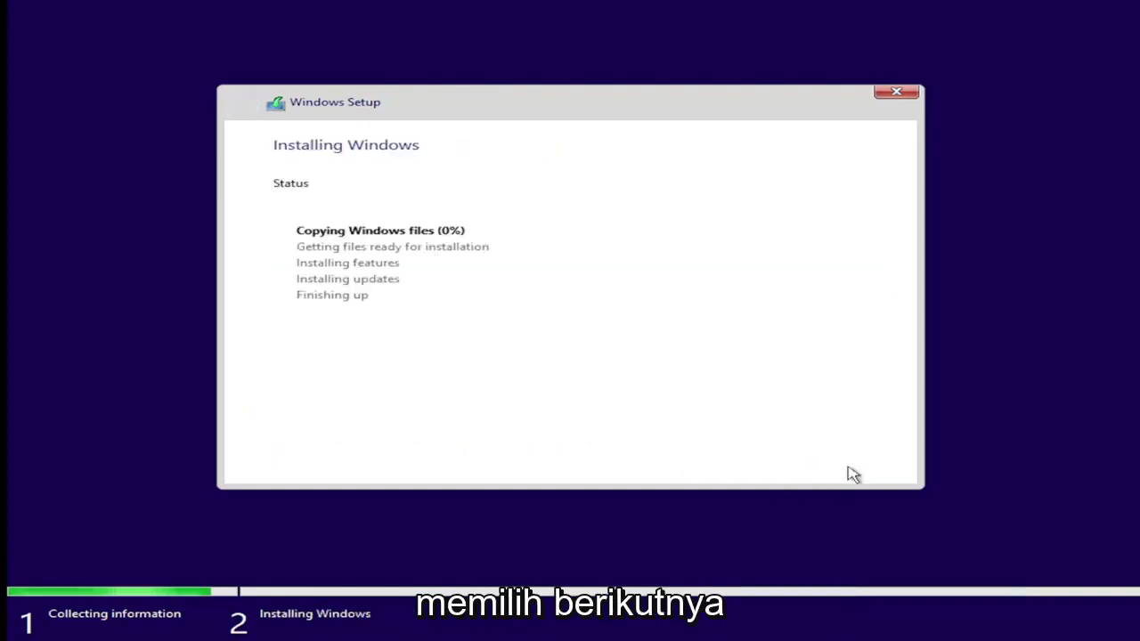